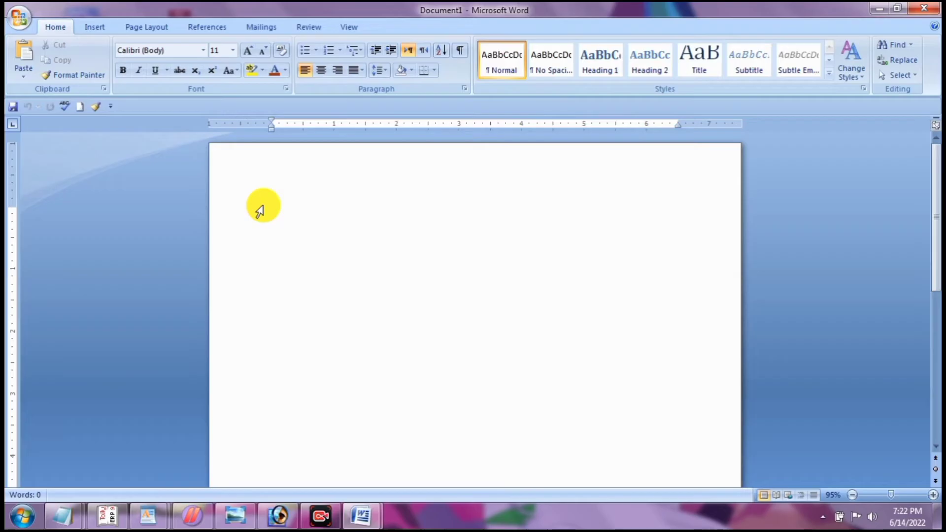
Step: Insert the landscape picture 'kumar' from the Pictures library into the blank document
{"action": "left_click", "coordinate": [94, 27]}
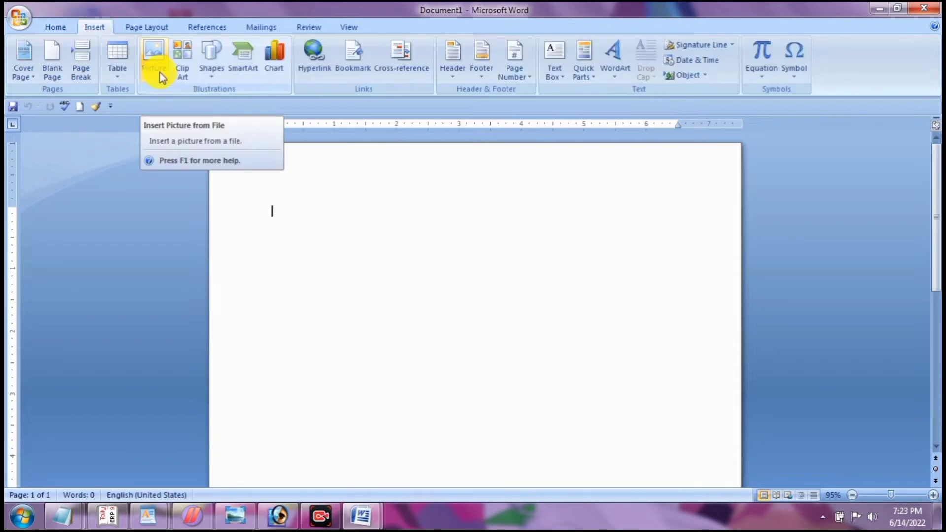
{"action": "left_click", "coordinate": [157, 62]}
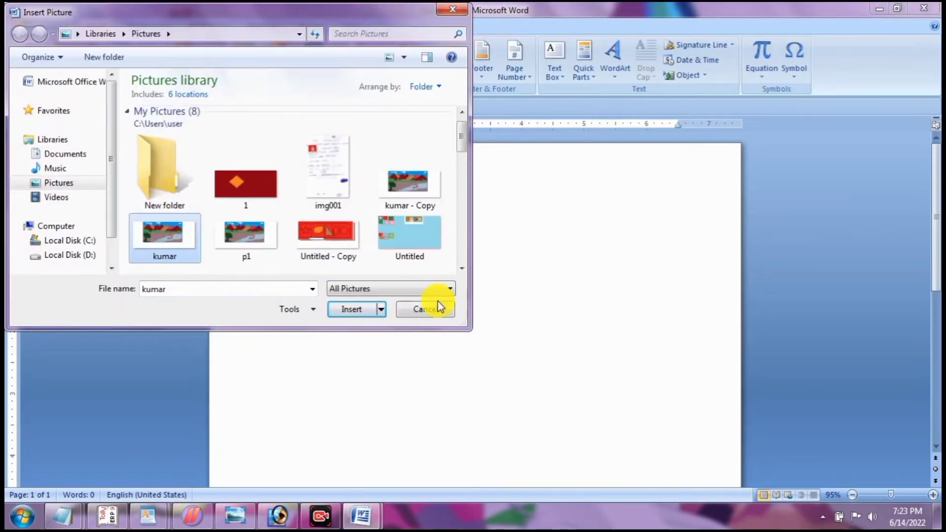
{"action": "left_click", "coordinate": [345, 309]}
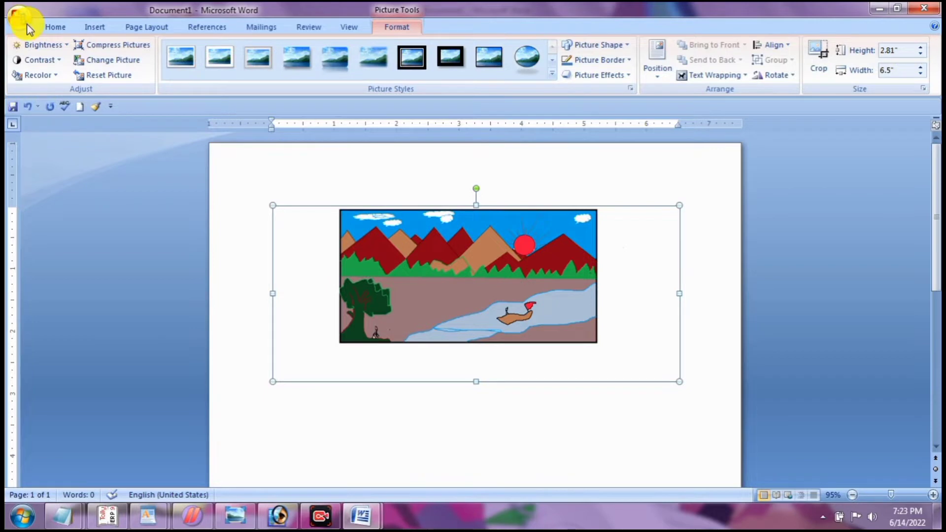
Step: Brighten the landscape by +40%, adjust its contrast, and recolor it in a dark blue variation
{"action": "left_click", "coordinate": [37, 46]}
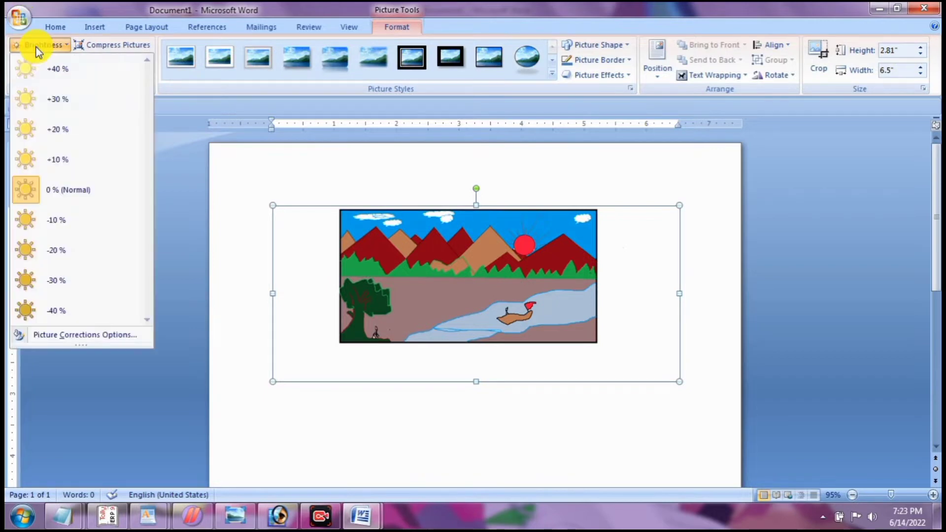
{"action": "left_click", "coordinate": [54, 69]}
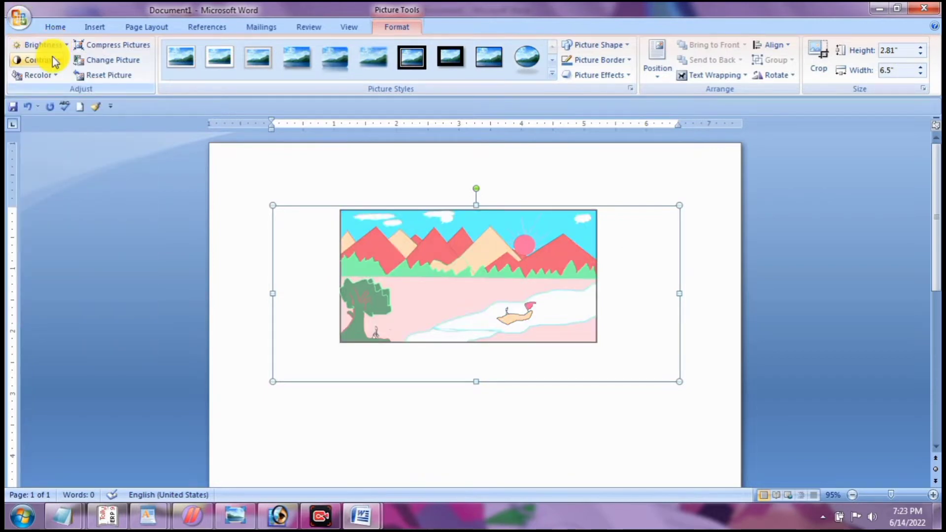
{"action": "left_click", "coordinate": [54, 60]}
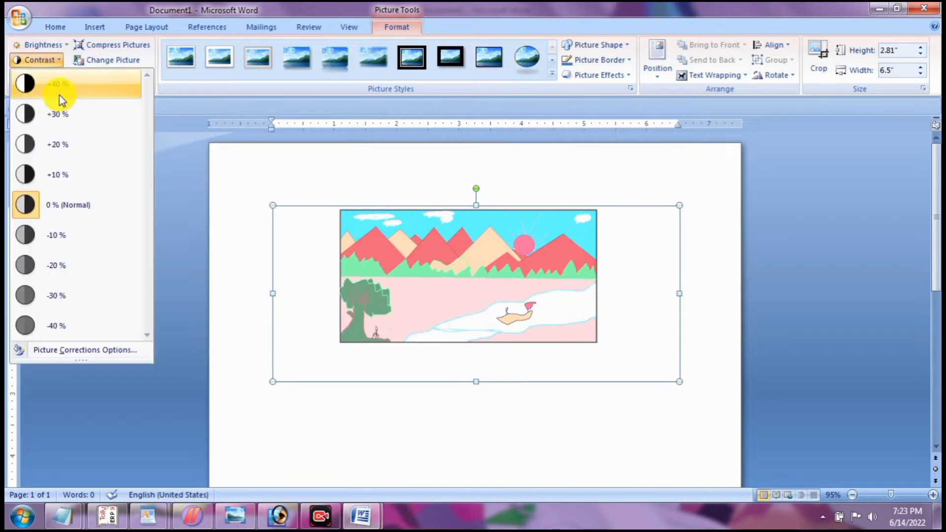
{"action": "left_click", "coordinate": [58, 294]}
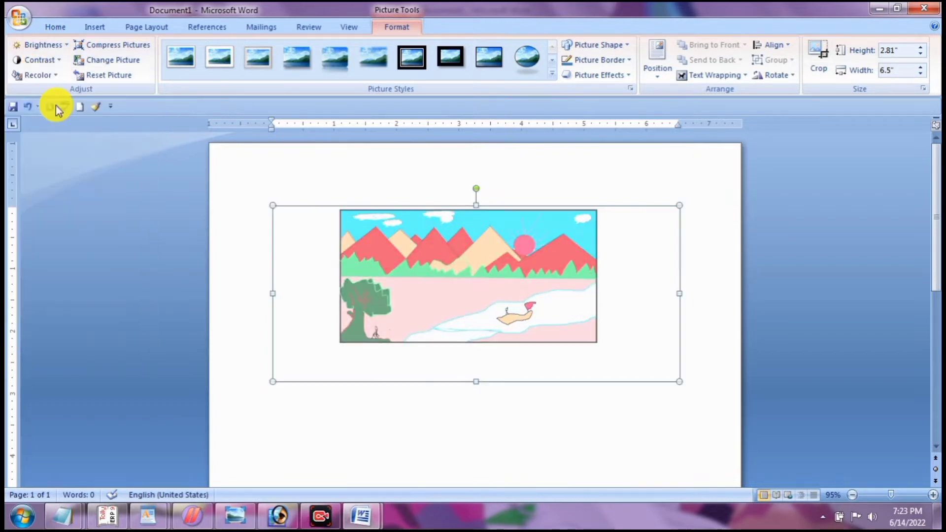
{"action": "left_click", "coordinate": [43, 81]}
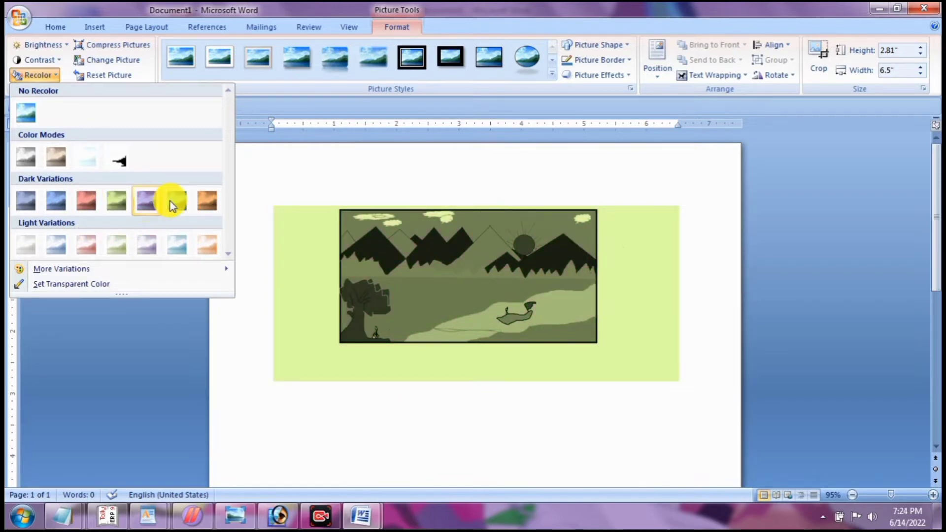
{"action": "left_click", "coordinate": [170, 201]}
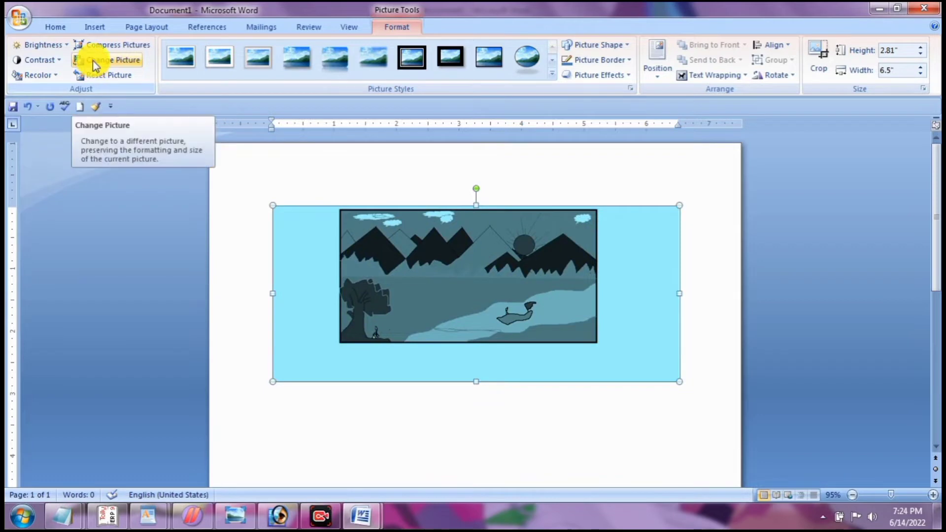
Step: Swap in the 'Untitled - Copy' shapes picture at 2.81" by 6.23", undoing a trial reset
{"action": "left_click", "coordinate": [95, 61]}
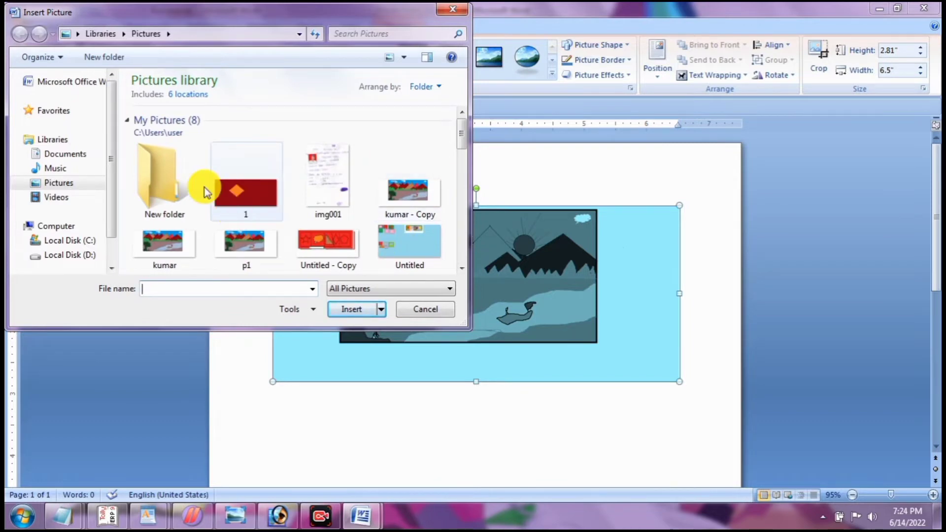
{"action": "scroll", "coordinate": [462, 164], "scroll_direction": "down", "scroll_amount": 1}
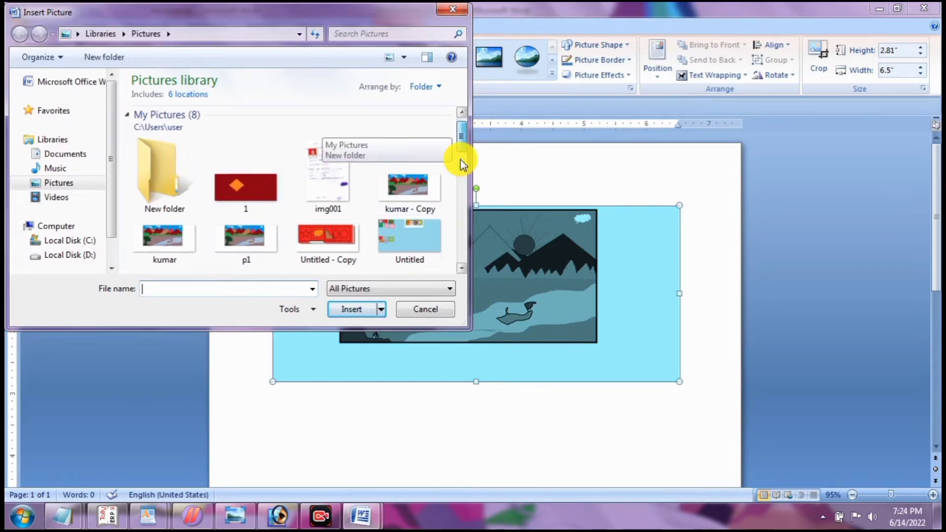
{"action": "scroll", "coordinate": [461, 164], "scroll_direction": "down", "scroll_amount": 3}
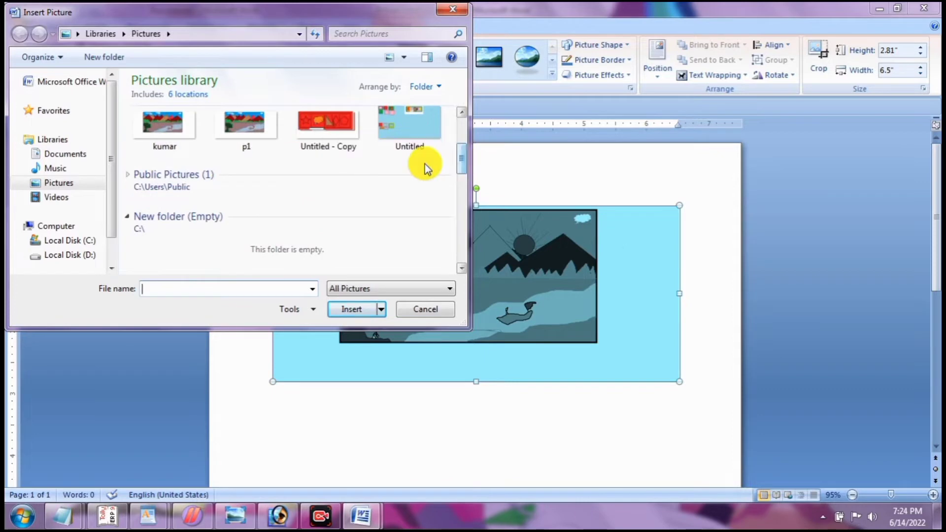
{"action": "left_click", "coordinate": [322, 135]}
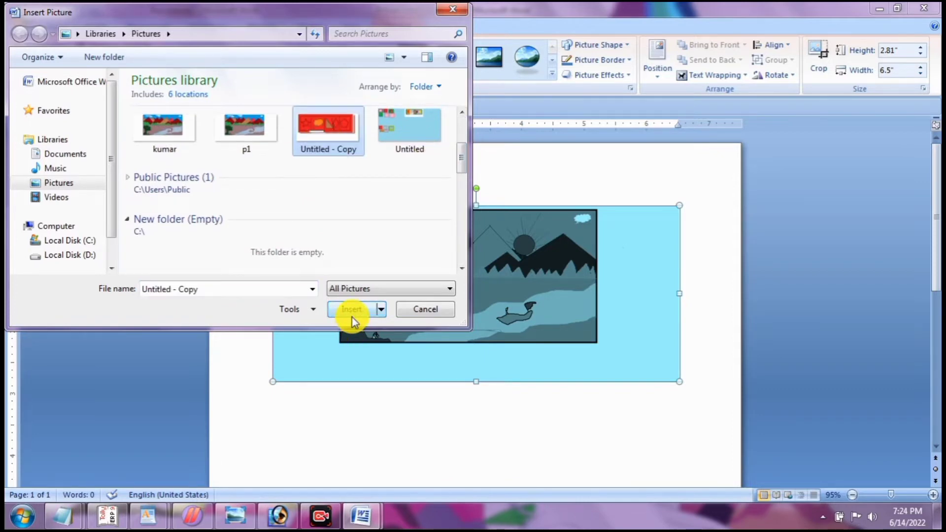
{"action": "left_click", "coordinate": [351, 309]}
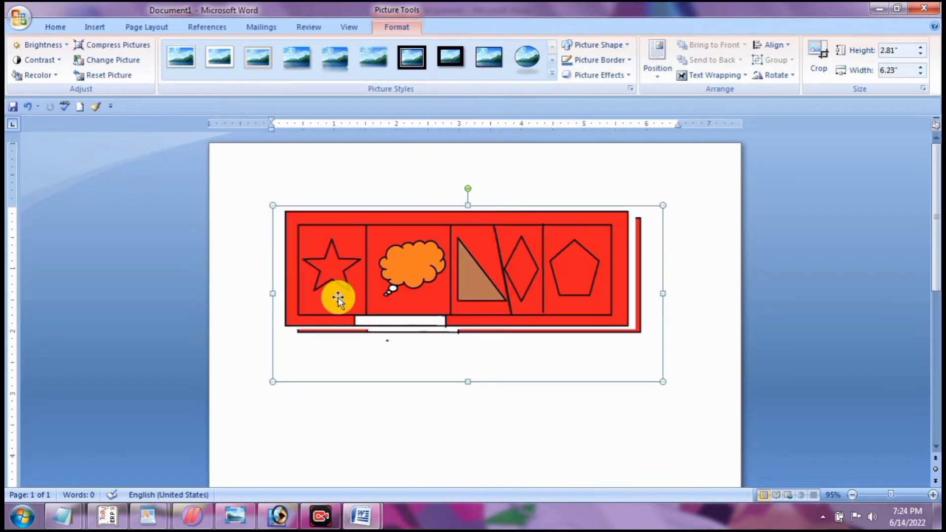
{"action": "left_click", "coordinate": [91, 79]}
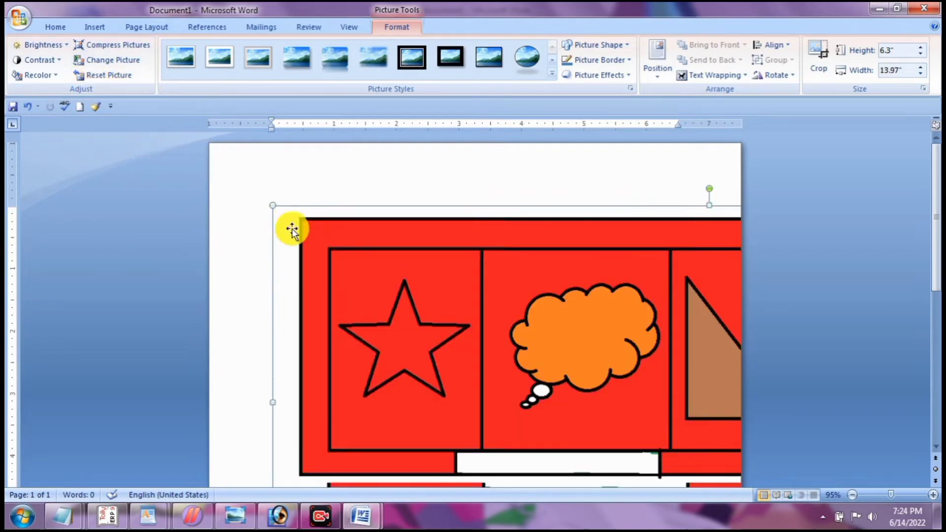
{"action": "key", "text": "ctrl+z"}
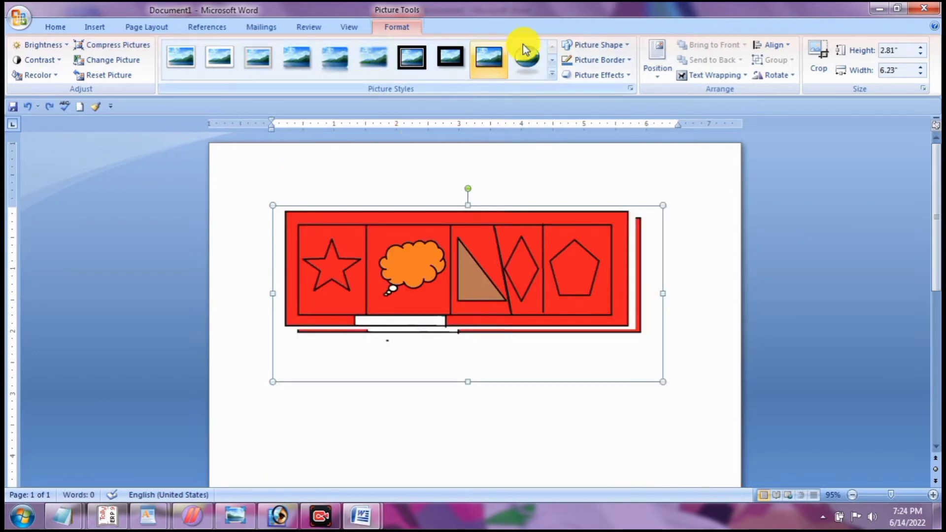
Step: Try a framed picture style, then undo back to the soft-edged oval style
{"action": "left_click", "coordinate": [551, 74]}
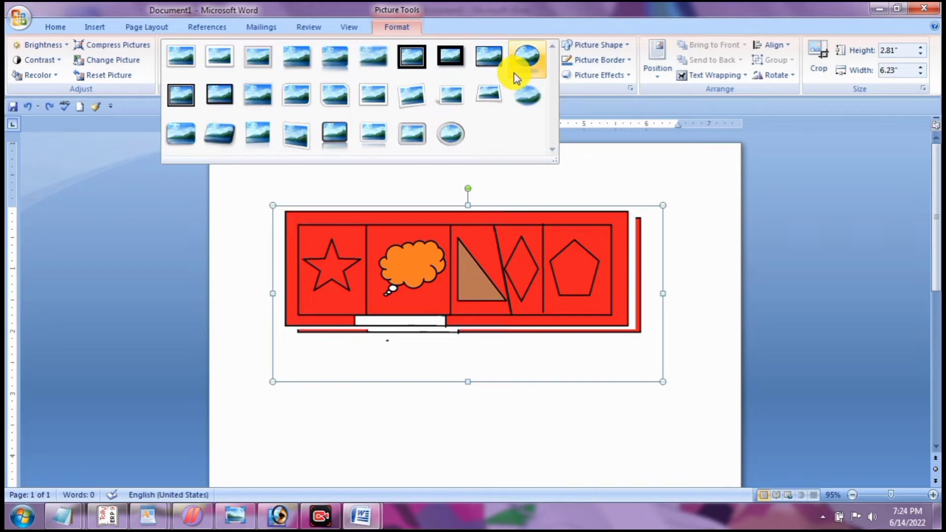
{"action": "left_click", "coordinate": [214, 97]}
{"action": "key", "text": "ctrl+z"}
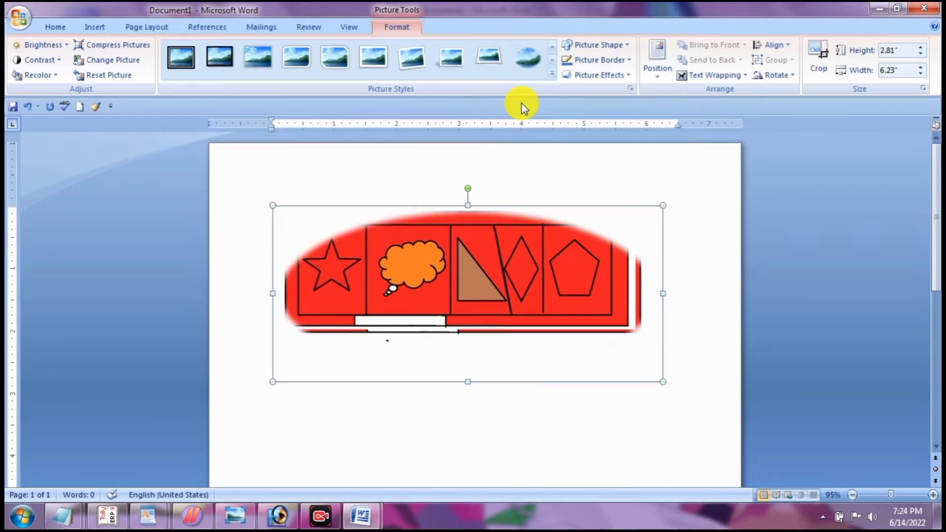
Step: Clip the picture to a pentagon and give it a 6 pt border in a chosen colour
{"action": "left_click", "coordinate": [608, 46]}
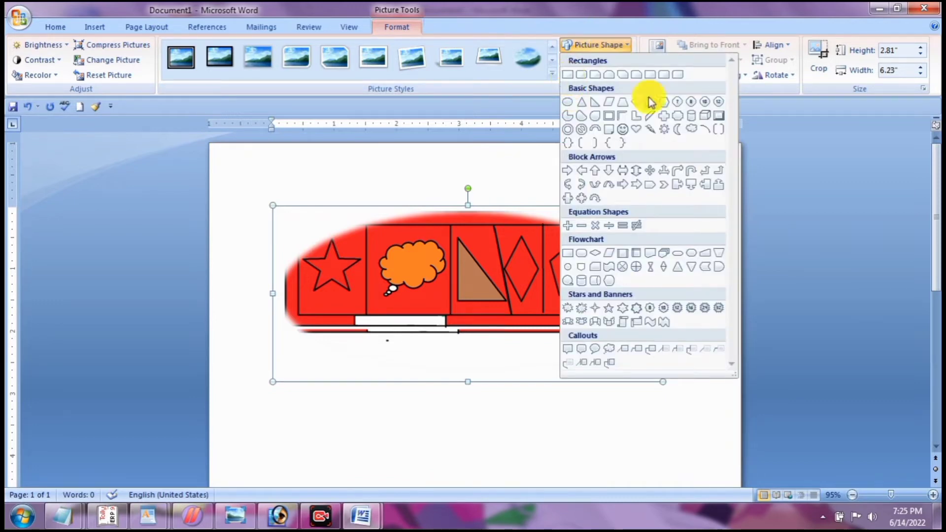
{"action": "key", "text": "Escape"}
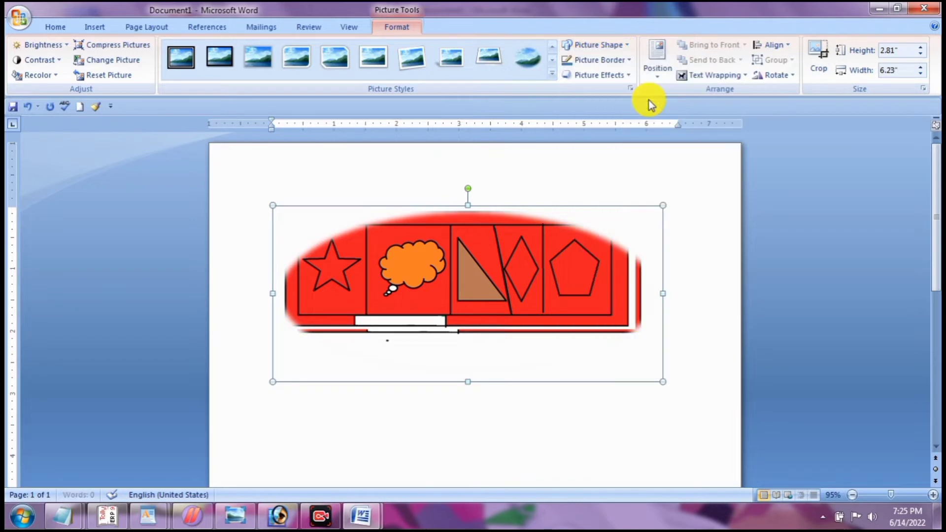
{"action": "left_click", "coordinate": [613, 63]}
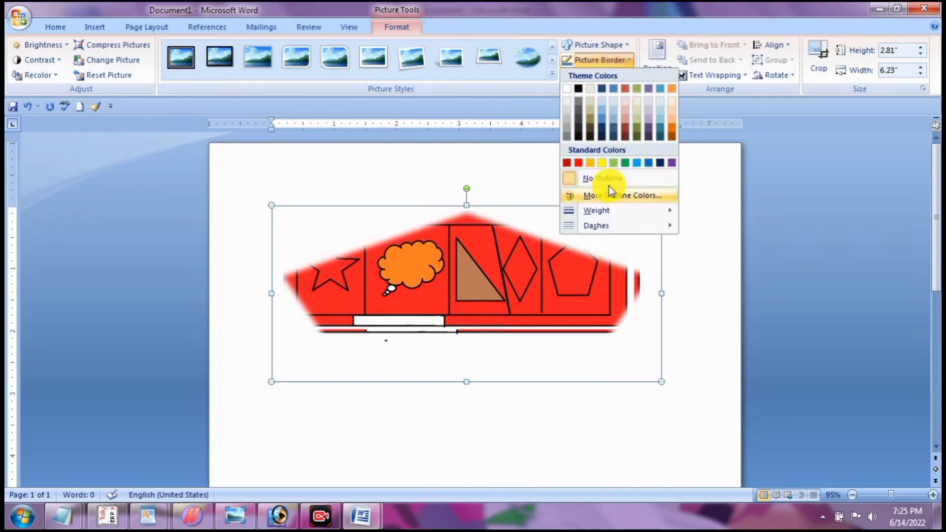
{"action": "mouse_move", "coordinate": [614, 211]}
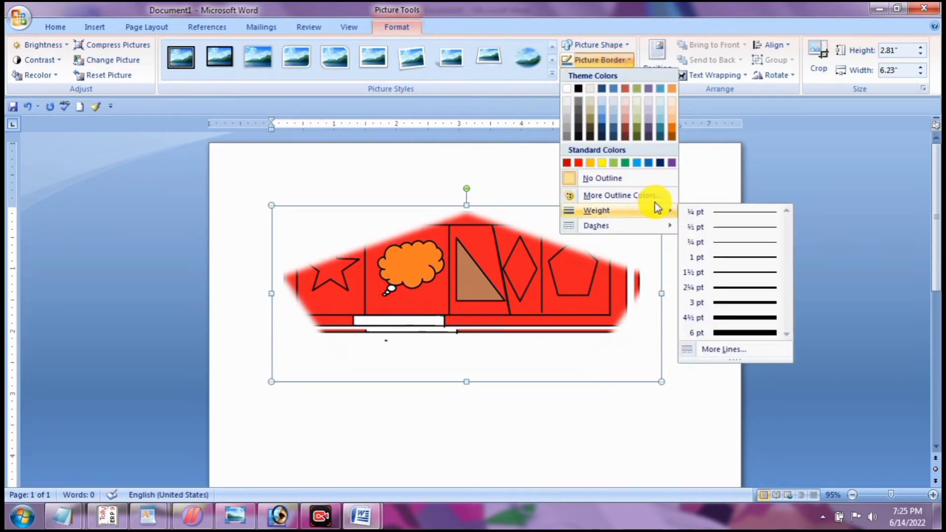
{"action": "left_click", "coordinate": [738, 333]}
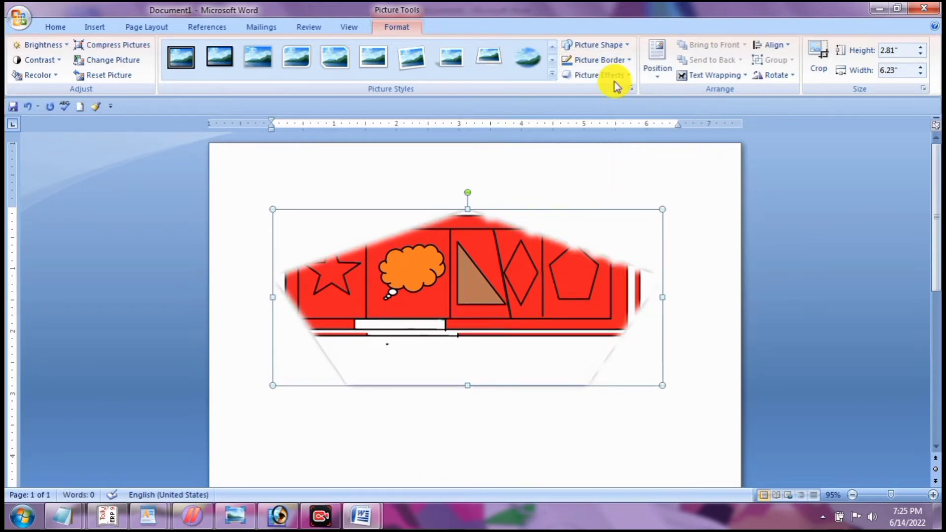
{"action": "left_click", "coordinate": [615, 64]}
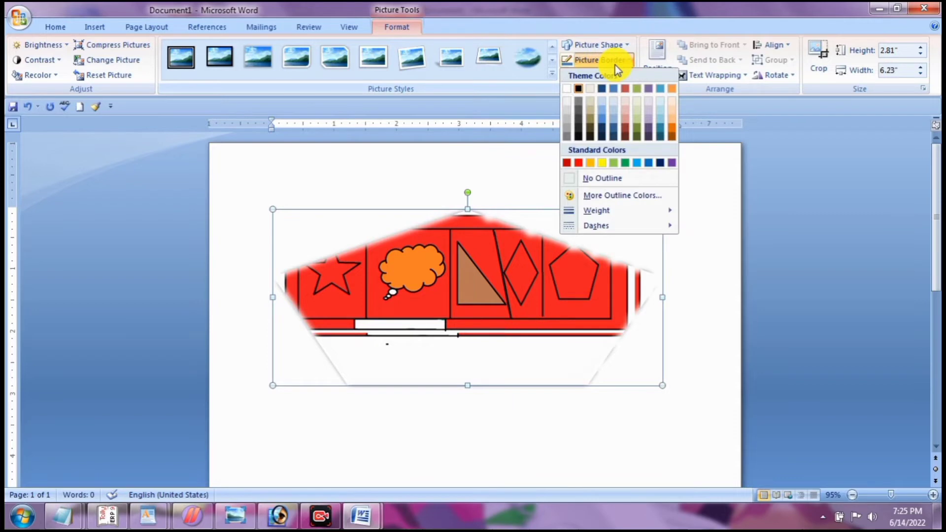
{"action": "left_click", "coordinate": [602, 163]}
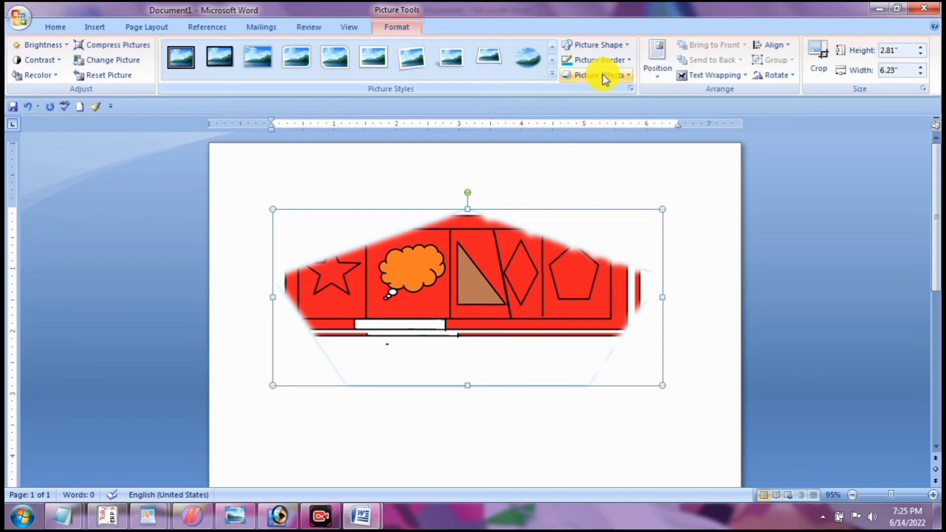
Step: Remove the blurred soft edges and apply a thick blue border to the pentagon picture
{"action": "left_click", "coordinate": [618, 80]}
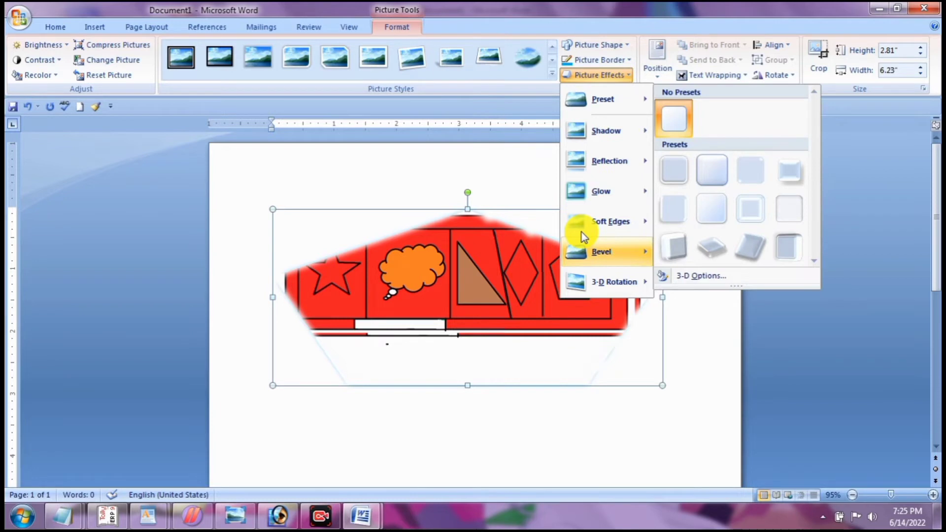
{"action": "mouse_move", "coordinate": [611, 220]}
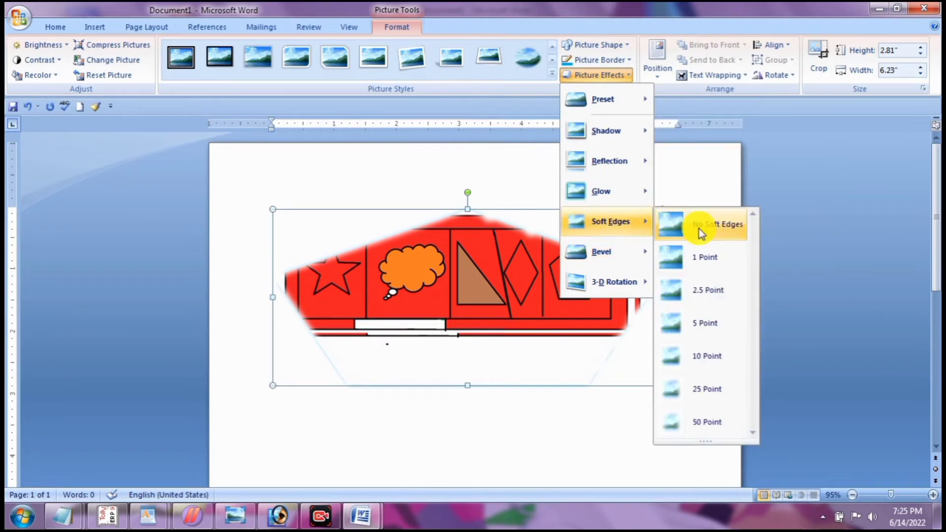
{"action": "left_click", "coordinate": [707, 389]}
{"action": "left_click", "coordinate": [600, 75]}
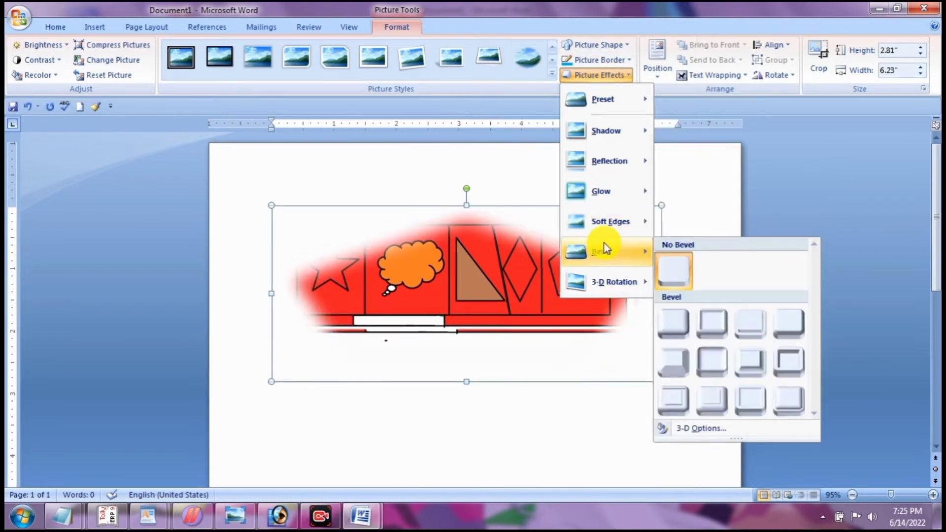
{"action": "left_click", "coordinate": [709, 333]}
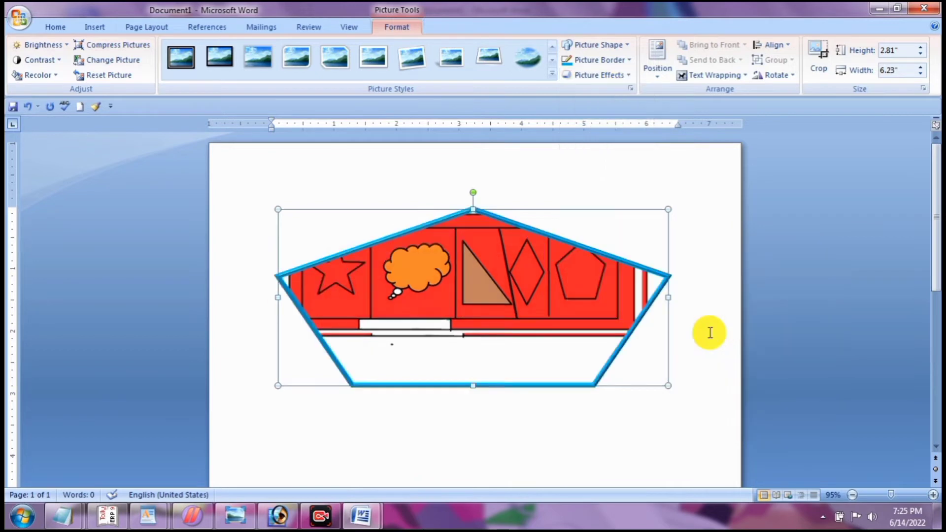
Step: Place the picture top left with text wrapping and shrink it to about half size
{"action": "left_click", "coordinate": [650, 69]}
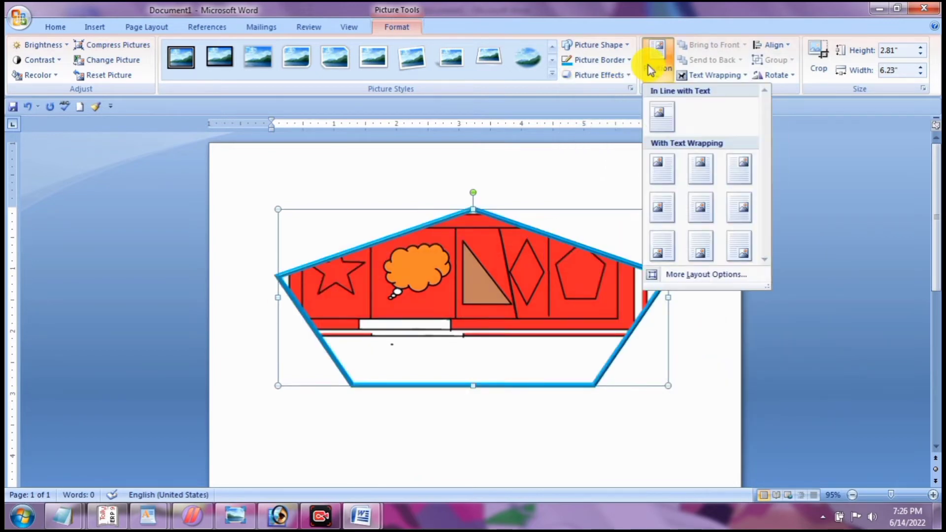
{"action": "left_click", "coordinate": [664, 182]}
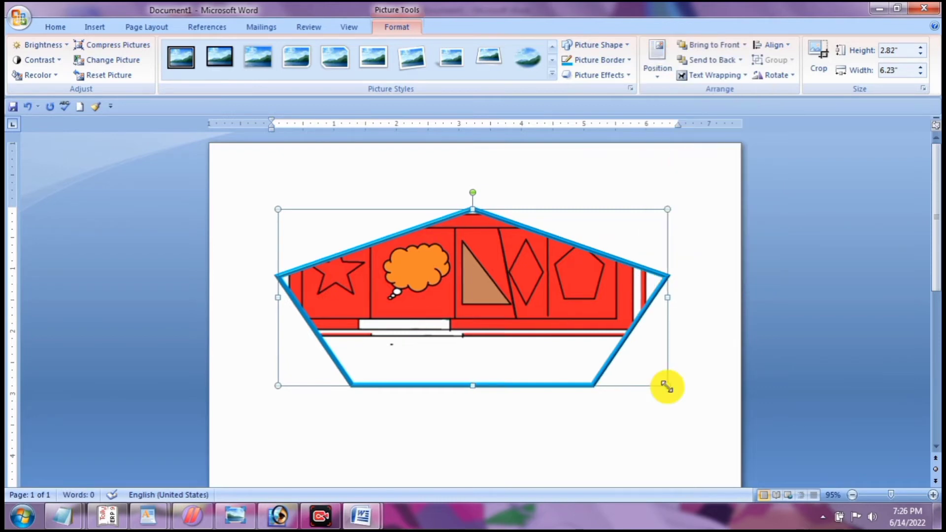
{"action": "left_click_drag", "start_coordinate": [667, 387], "coordinate": [474, 296]}
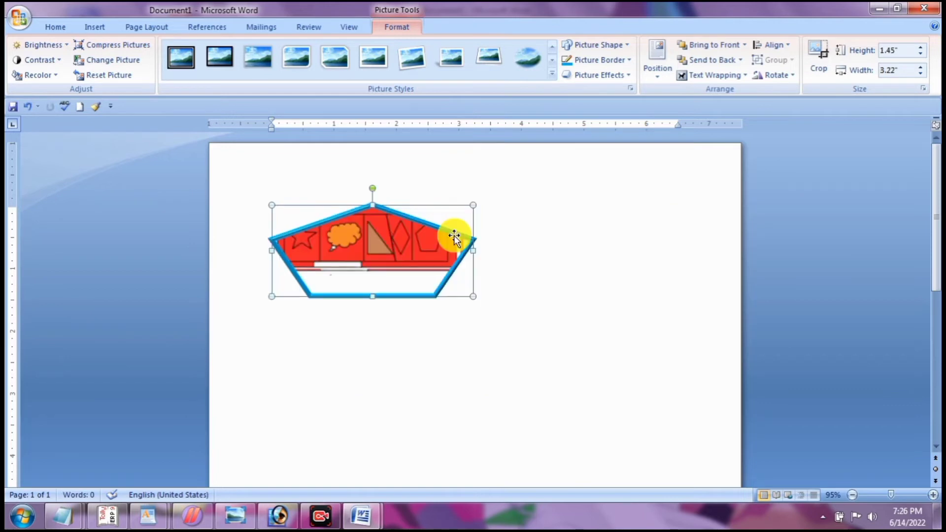
Step: Try top-right and bottom-centre page positions for the picture
{"action": "left_click", "coordinate": [657, 61]}
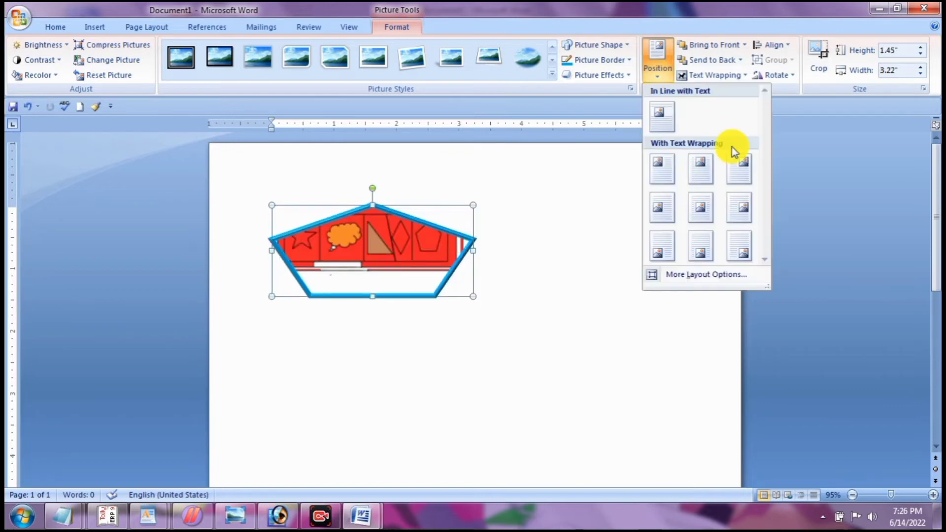
{"action": "left_click", "coordinate": [734, 162]}
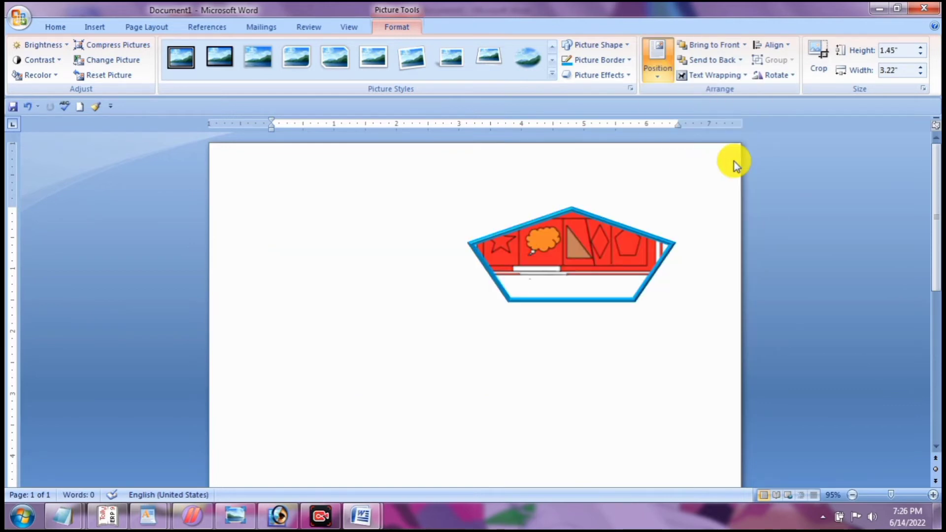
{"action": "left_click", "coordinate": [659, 61]}
{"action": "left_click", "coordinate": [659, 61]}
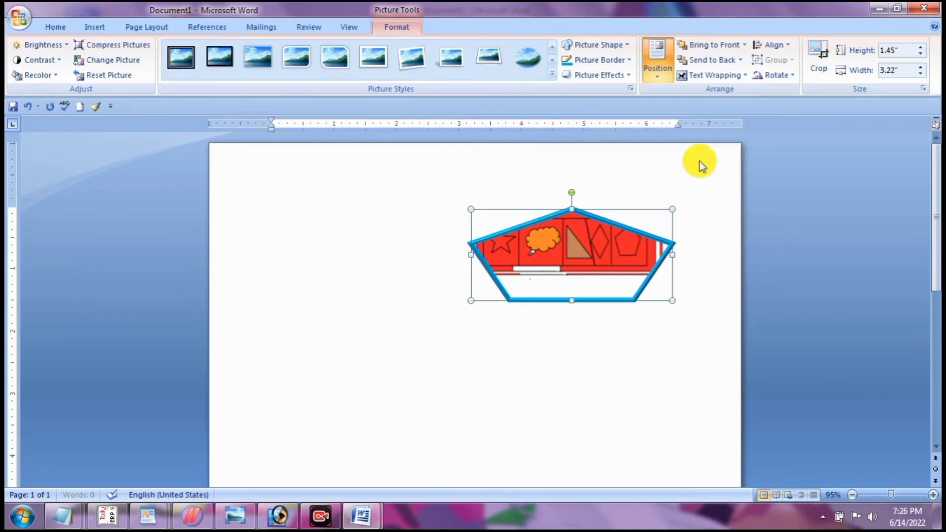
{"action": "left_click", "coordinate": [656, 74]}
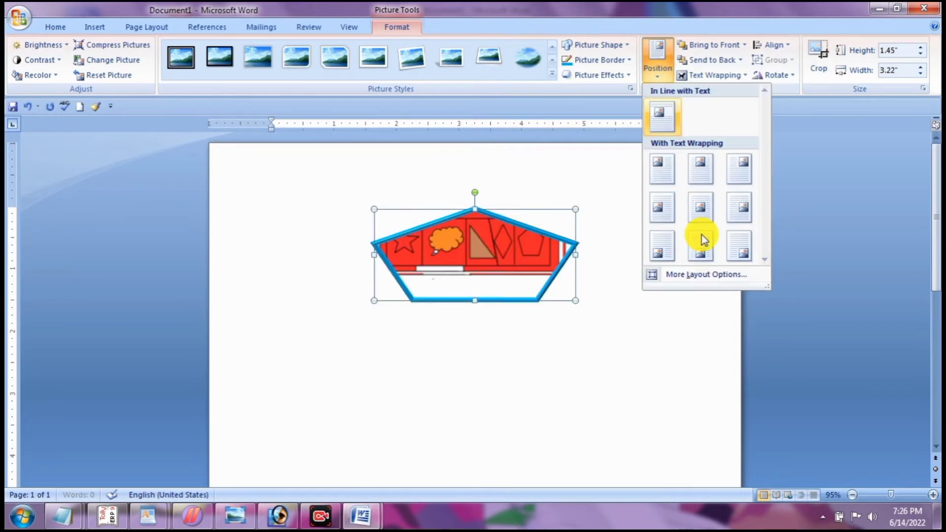
{"action": "left_click", "coordinate": [702, 257]}
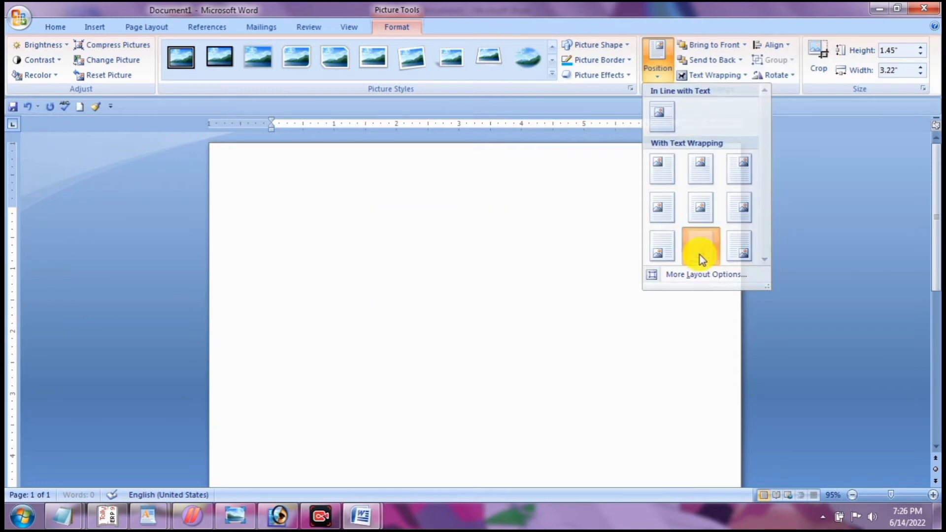
{"action": "left_click", "coordinate": [700, 255]}
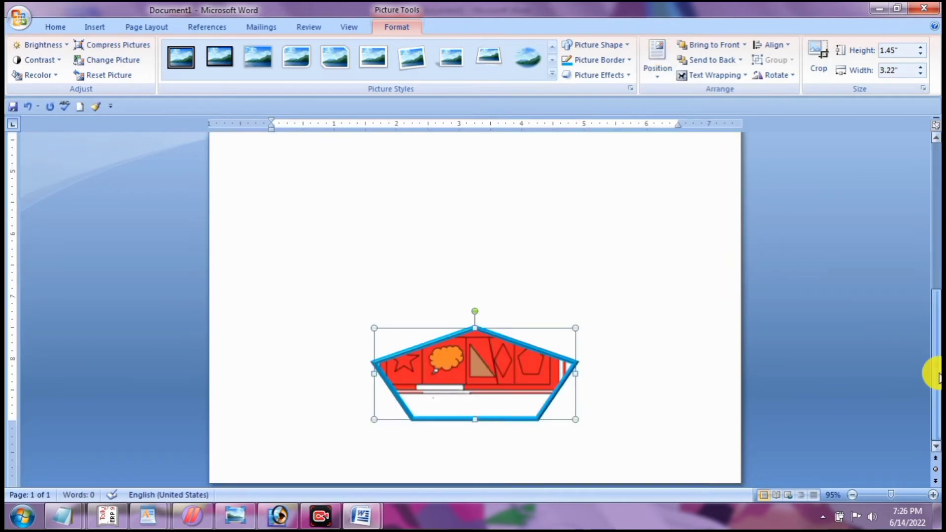
Step: Return the picture in line with text, then position it middle right with square wrapping
{"action": "left_click", "coordinate": [657, 64]}
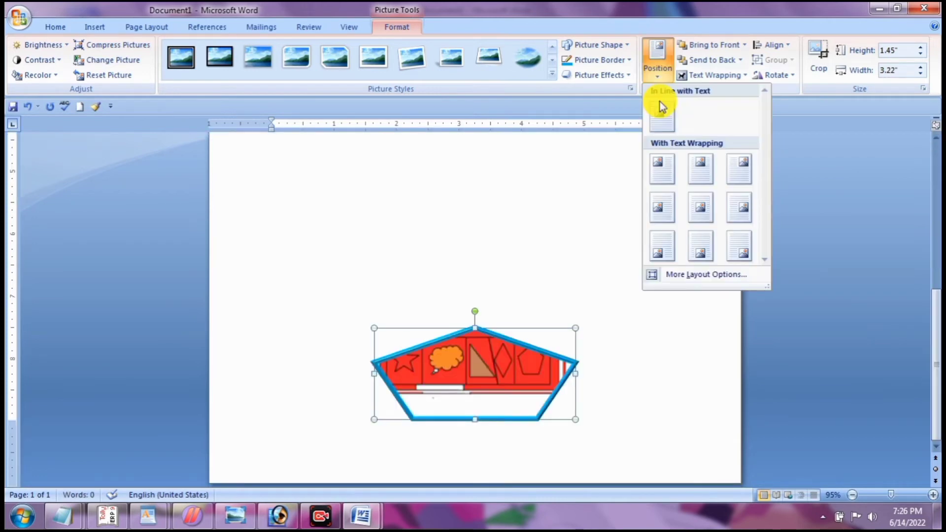
{"action": "left_click", "coordinate": [660, 104]}
{"action": "left_click", "coordinate": [657, 59]}
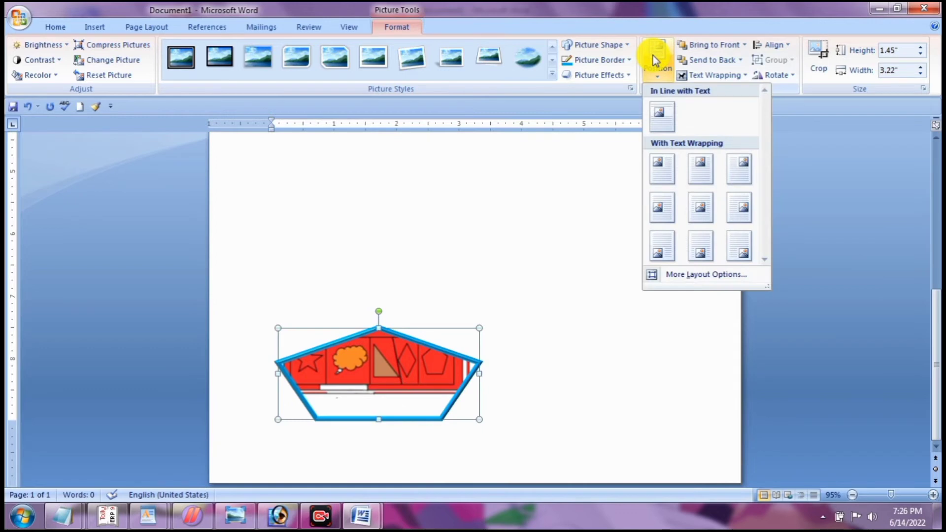
{"action": "key", "text": "ctrl+r"}
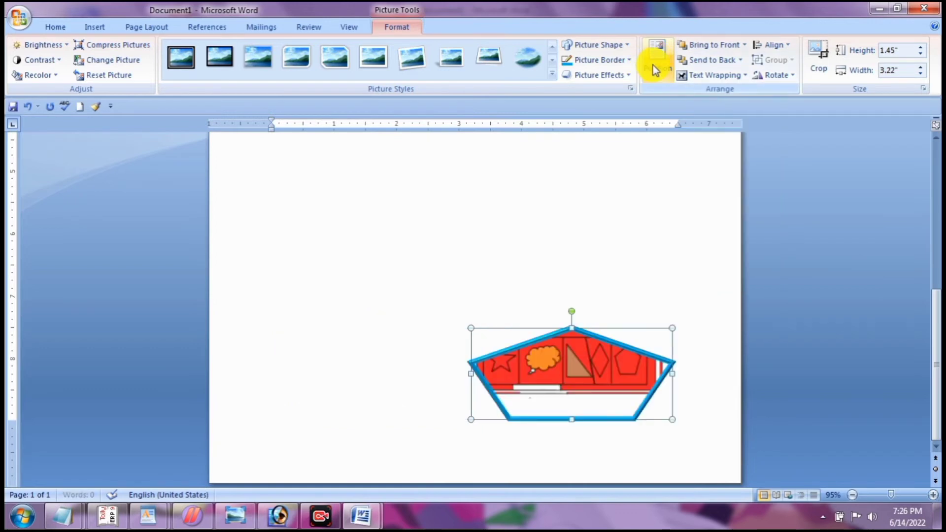
{"action": "left_click", "coordinate": [657, 64]}
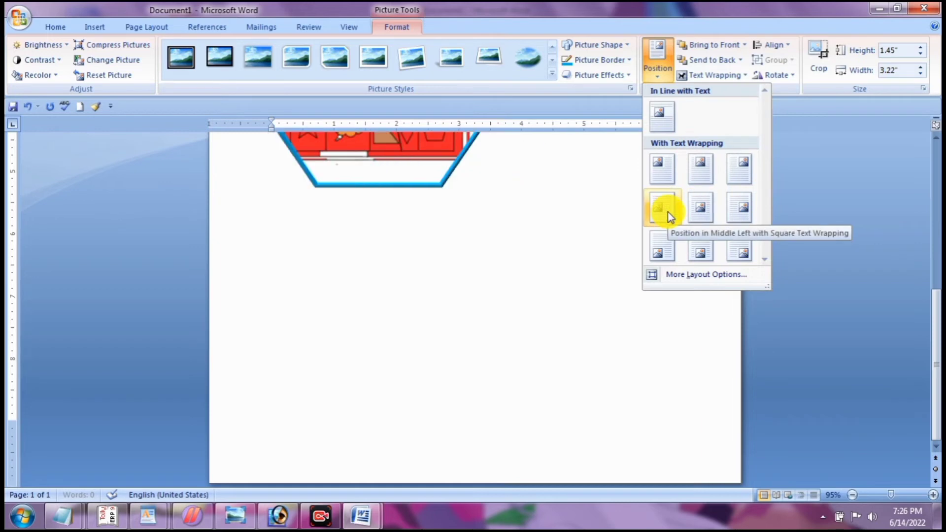
{"action": "left_click", "coordinate": [737, 210]}
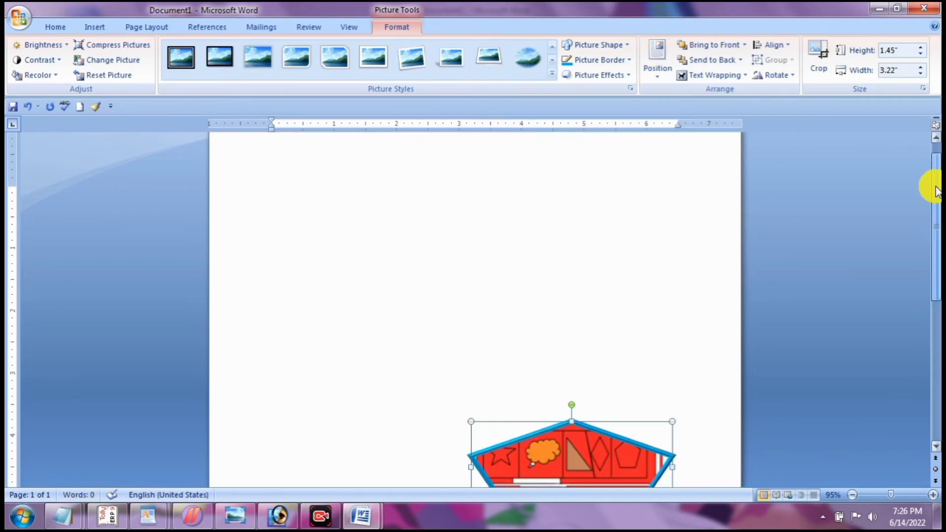
{"action": "scroll", "coordinate": [936, 190], "scroll_direction": "down", "scroll_amount": 3}
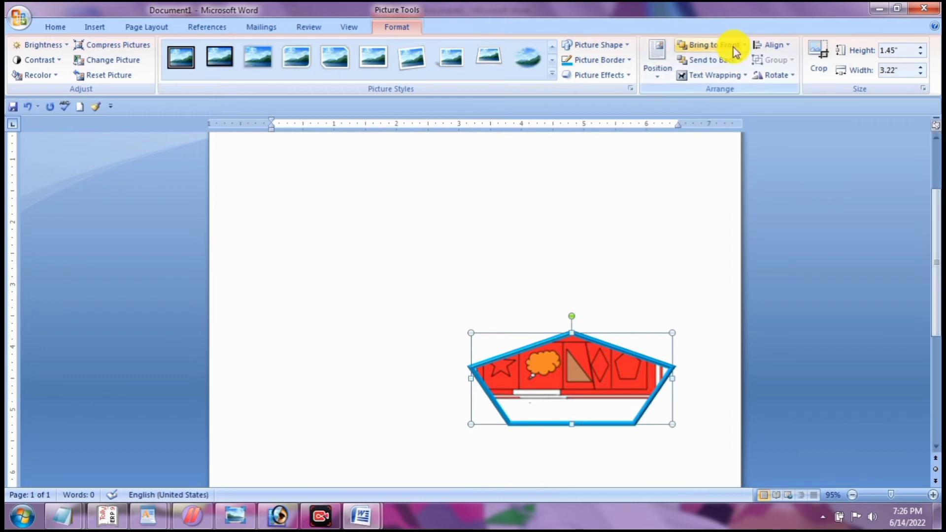
Step: Raise the picture, then draw a blue oval and a rectangle, with the oval overlapping the rectangle
{"action": "left_click_drag", "start_coordinate": [580, 360], "coordinate": [320, 166]}
{"action": "left_click", "coordinate": [99, 31]}
{"action": "left_click", "coordinate": [222, 58]}
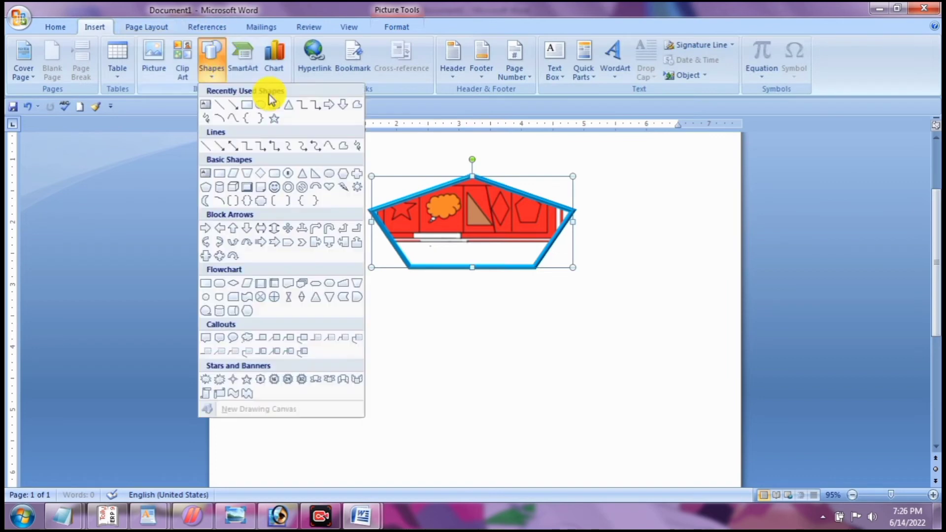
{"action": "left_click", "coordinate": [279, 121]}
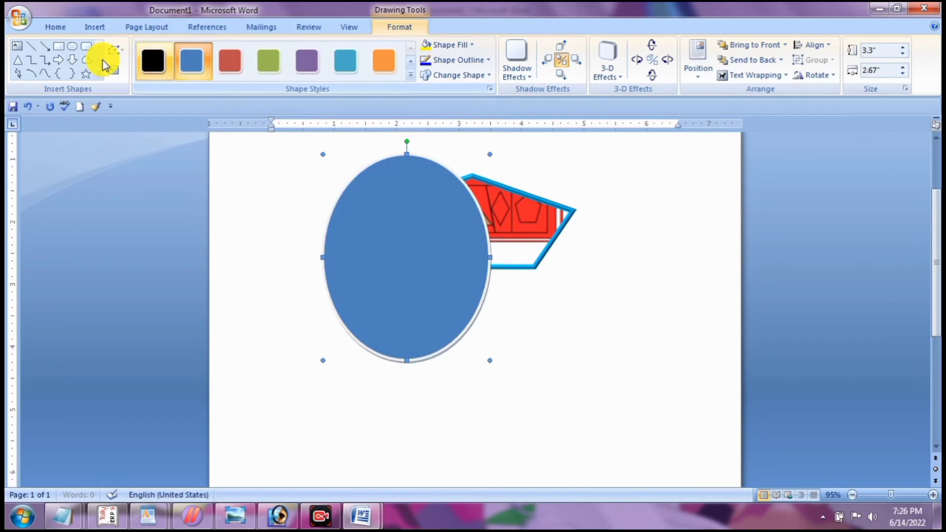
{"action": "left_click", "coordinate": [103, 60]}
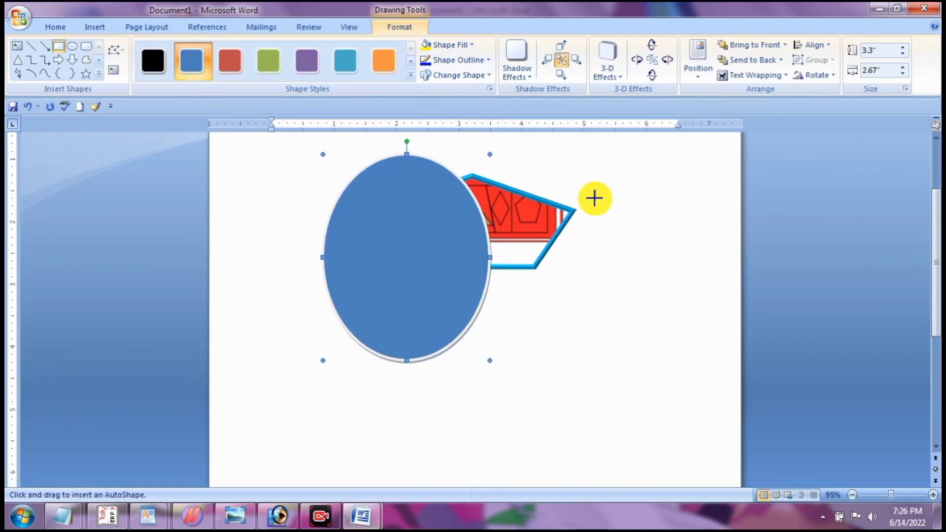
{"action": "left_click_drag", "start_coordinate": [496, 180], "coordinate": [653, 360]}
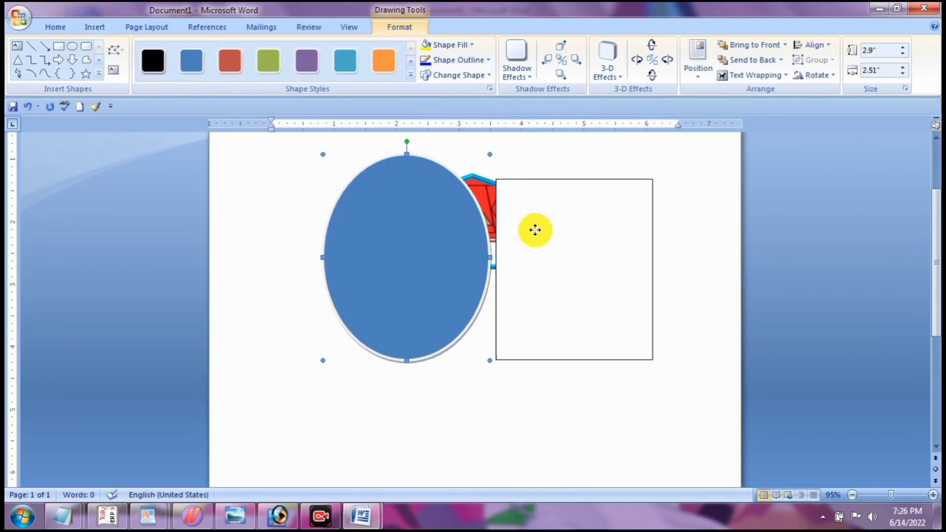
{"action": "left_click_drag", "start_coordinate": [536, 229], "coordinate": [542, 234]}
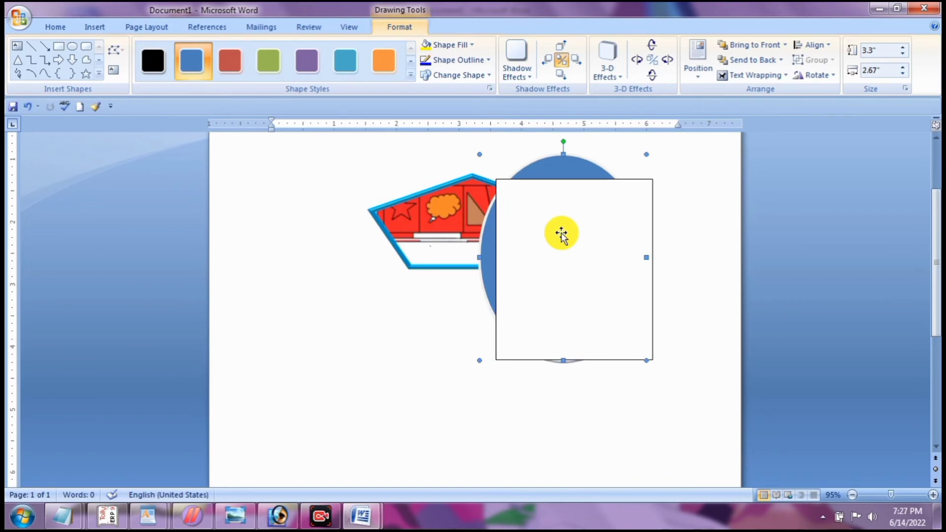
Step: Fill the rectangle orange, send the blue oval behind it, and move the picture lower left
{"action": "left_click", "coordinate": [756, 50]}
{"action": "left_click", "coordinate": [649, 202]}
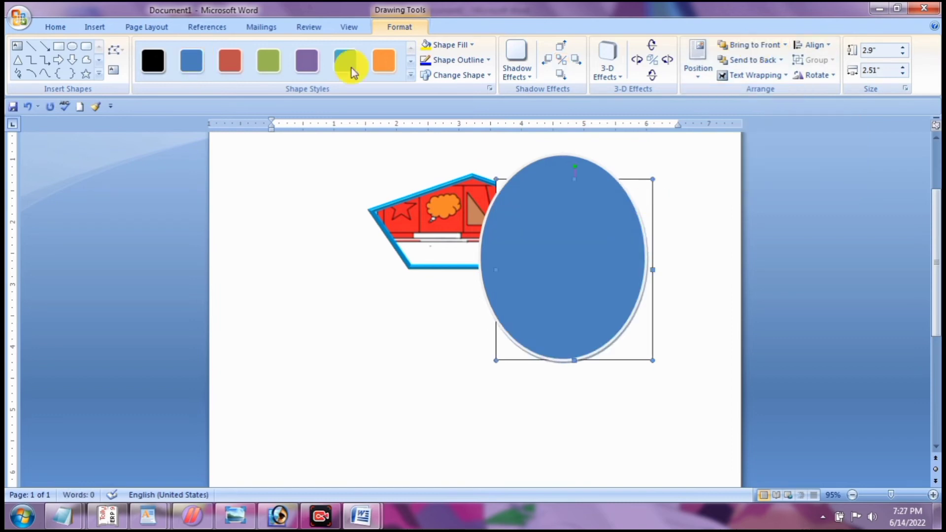
{"action": "left_click", "coordinate": [384, 61]}
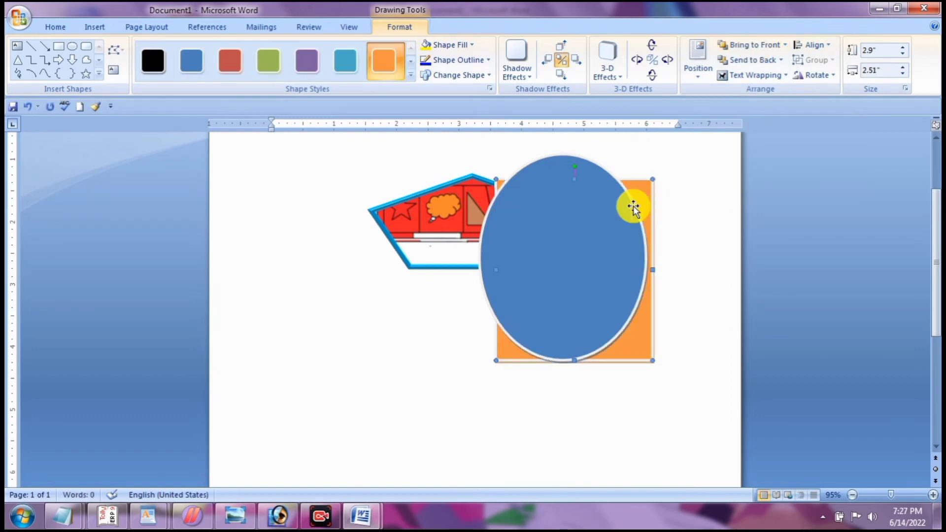
{"action": "left_click", "coordinate": [749, 64]}
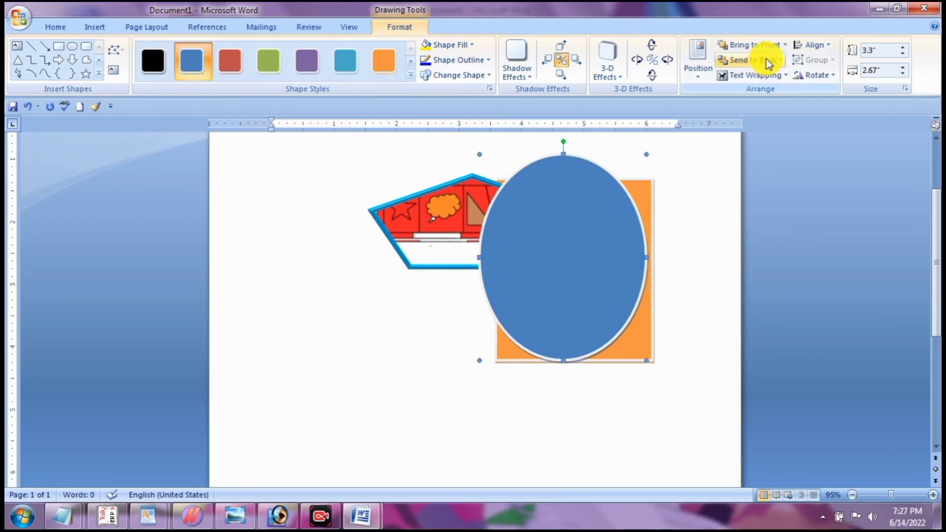
{"action": "left_click", "coordinate": [764, 60]}
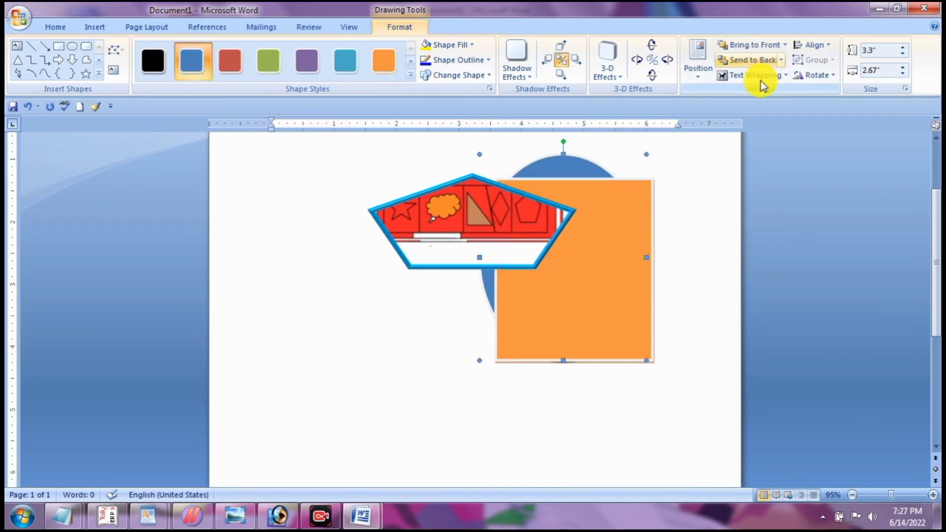
{"action": "left_click_drag", "start_coordinate": [479, 204], "coordinate": [374, 336]}
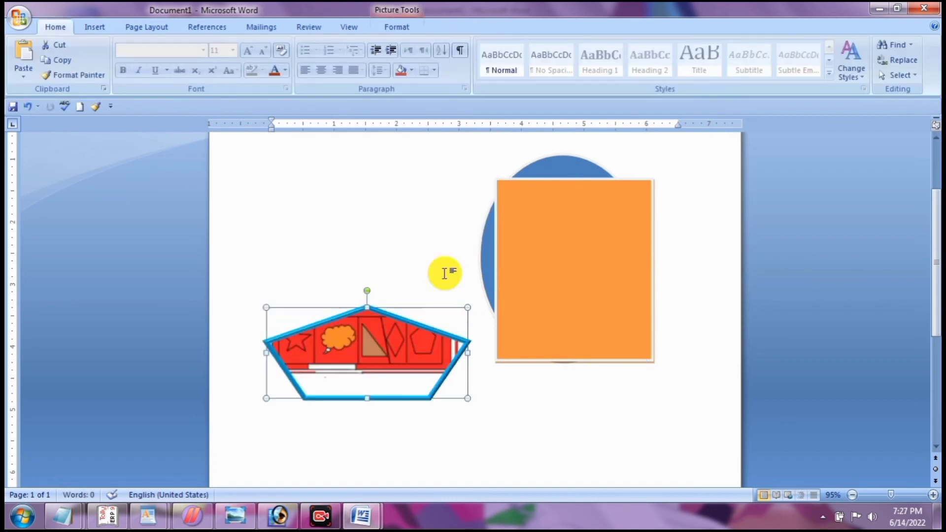
Step: Set the picture to In Front of Text, drag it over the rectangle's top, and enable Crop
{"action": "left_click", "coordinate": [407, 26]}
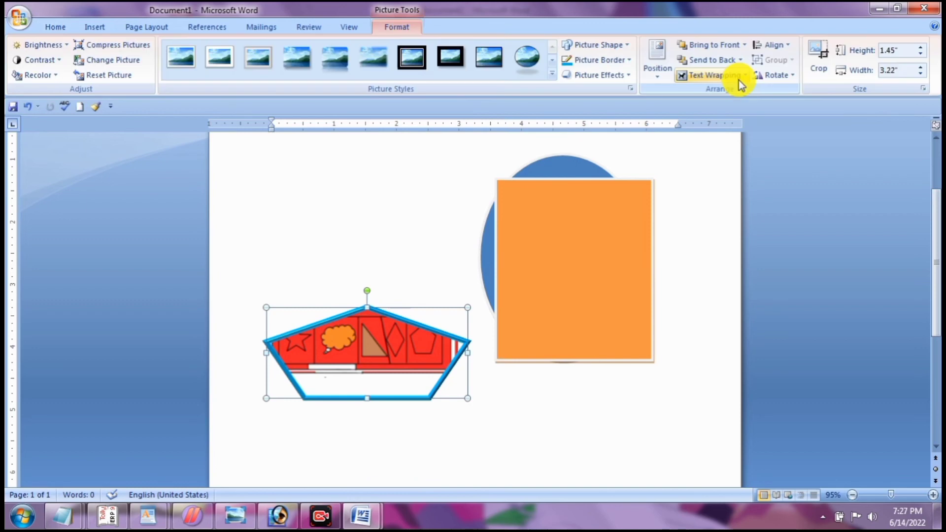
{"action": "left_click", "coordinate": [741, 79]}
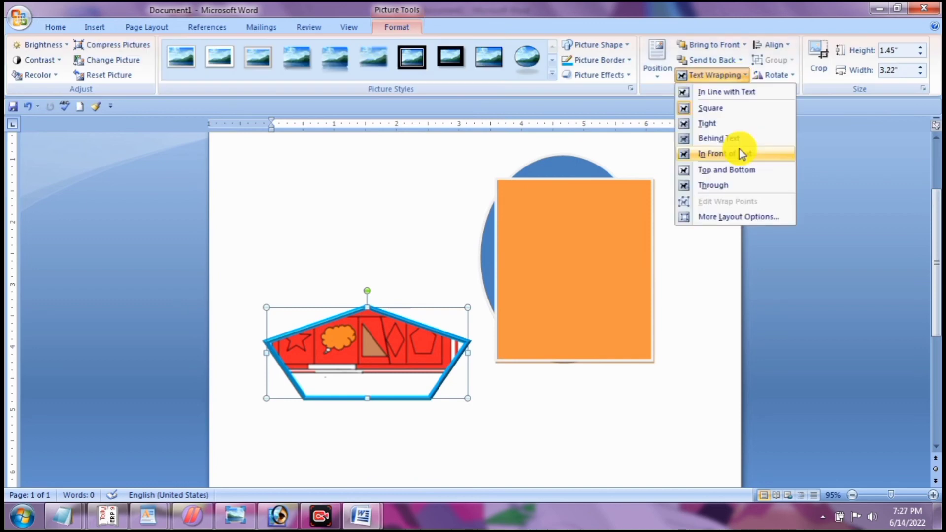
{"action": "left_click", "coordinate": [742, 154]}
{"action": "left_click_drag", "start_coordinate": [311, 372], "coordinate": [500, 252]}
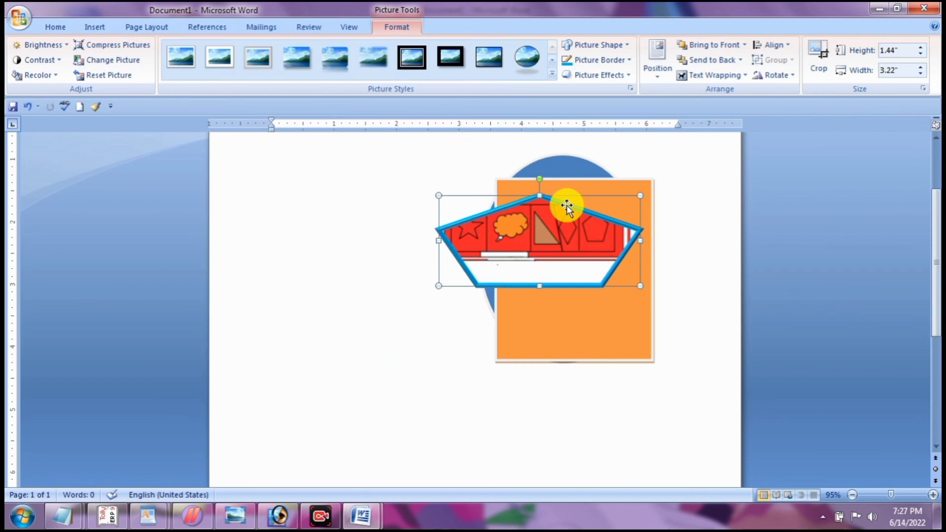
{"action": "left_click", "coordinate": [819, 60]}
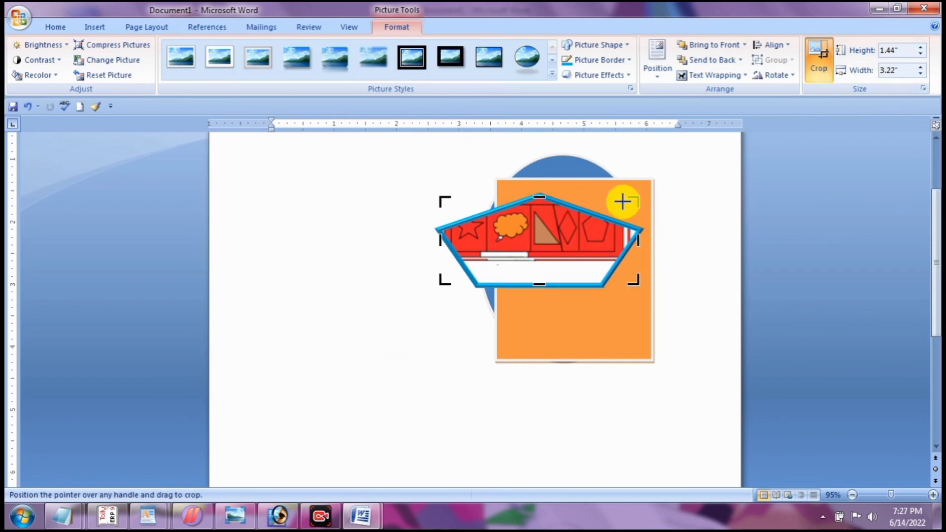
Step: Crop the pentagon picture's right and left sides inward, narrowing it to about 1.29" by 1.63"
{"action": "left_click_drag", "start_coordinate": [624, 201], "coordinate": [561, 196]}
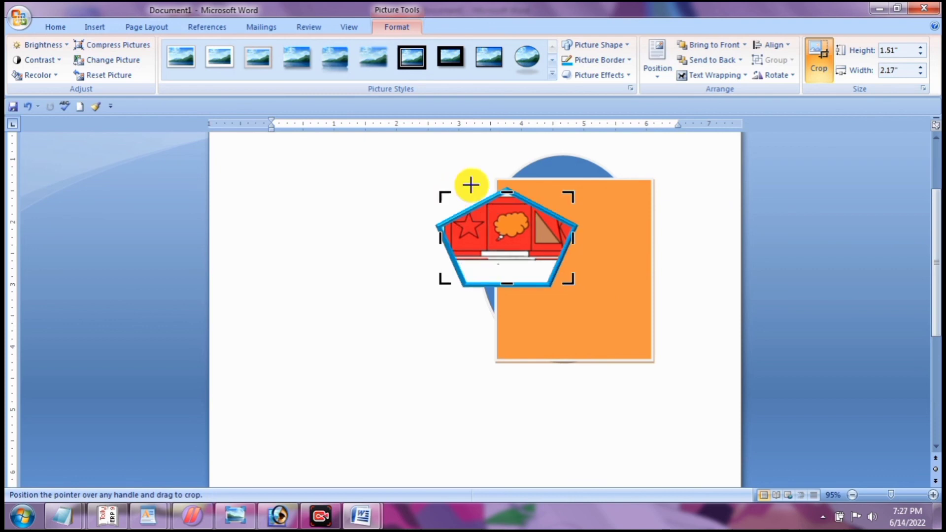
{"action": "left_click_drag", "start_coordinate": [452, 196], "coordinate": [505, 188]}
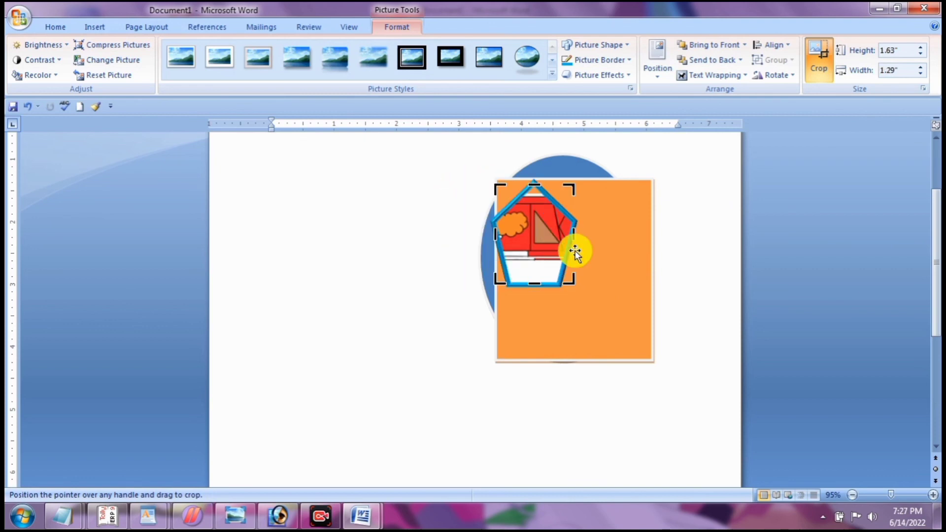